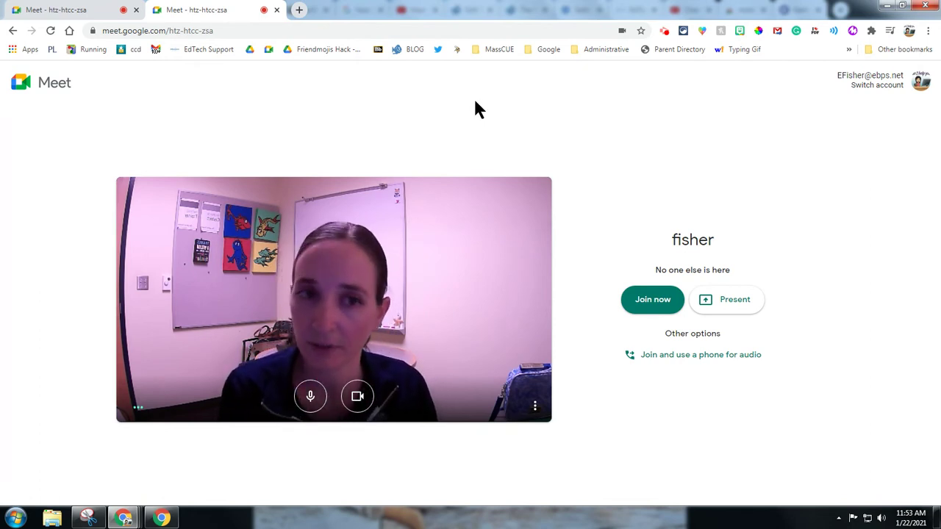
click(73, 12)
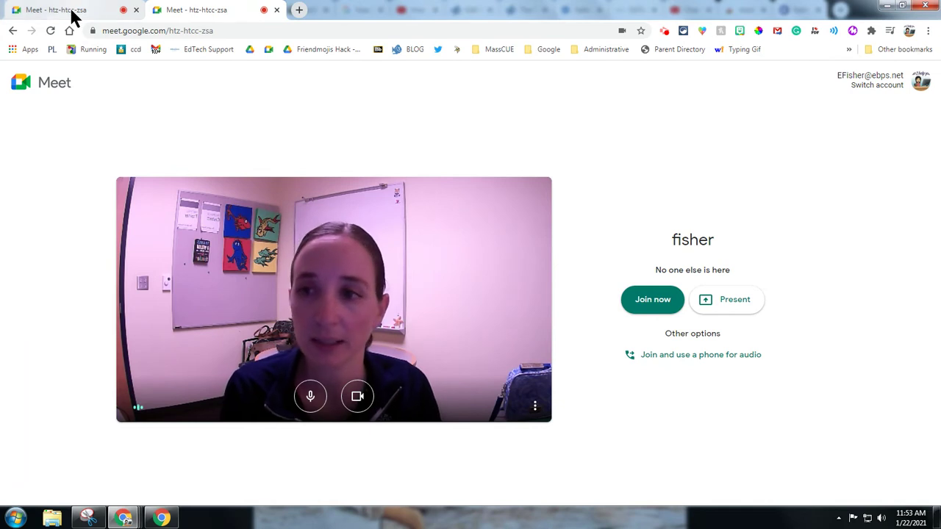
click(204, 13)
click(79, 11)
click(174, 12)
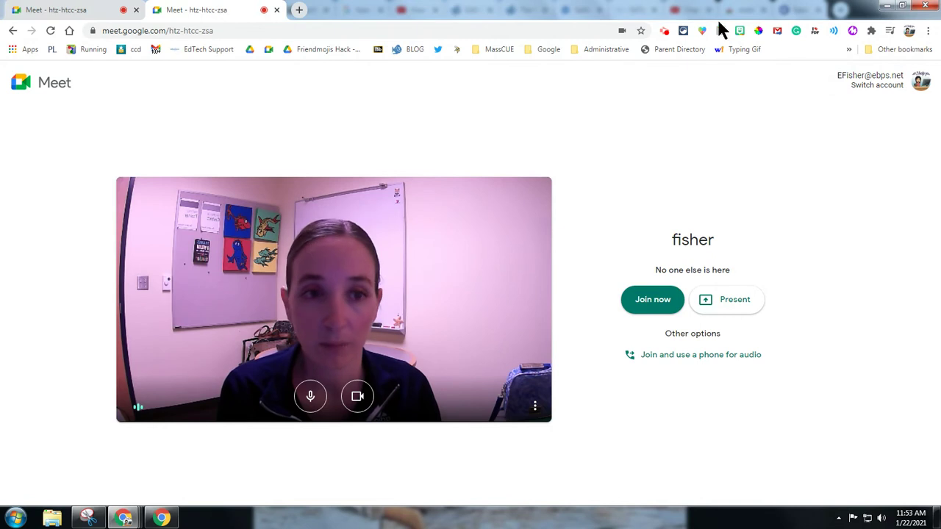
click(835, 31)
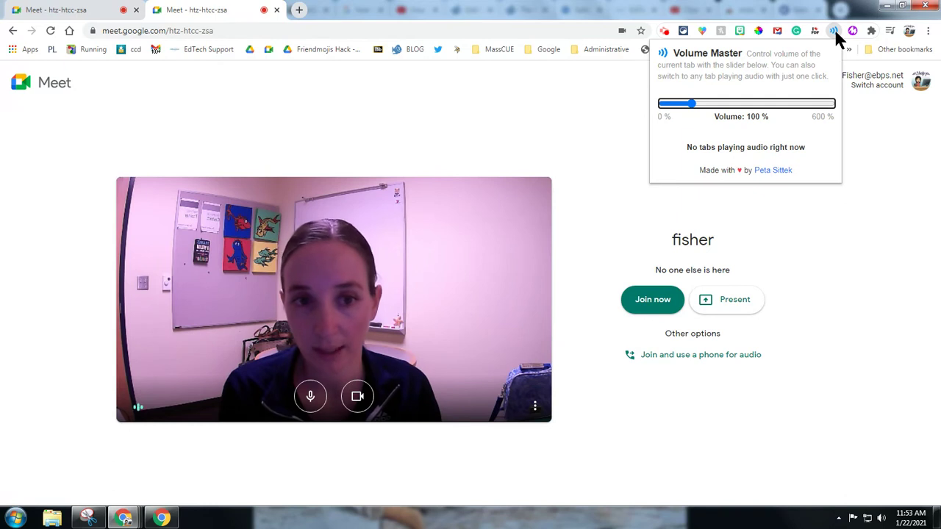
right_click(196, 10)
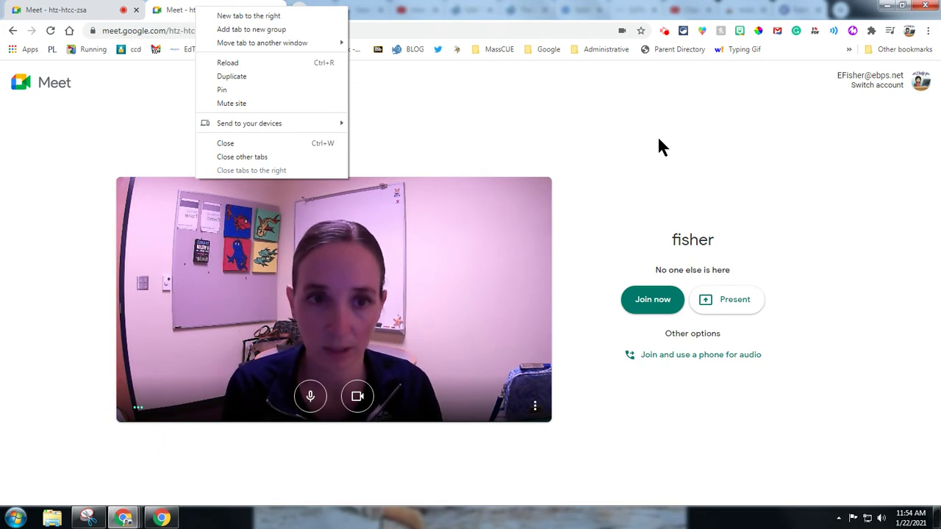
click(638, 138)
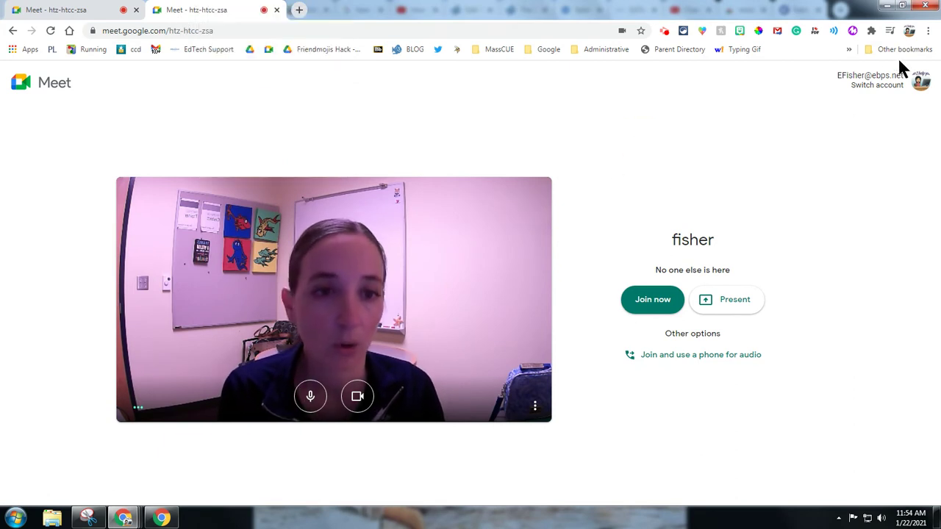
Set the second Meet tab's volume to 0 % with Volume Master and mute its microphone.
click(833, 30)
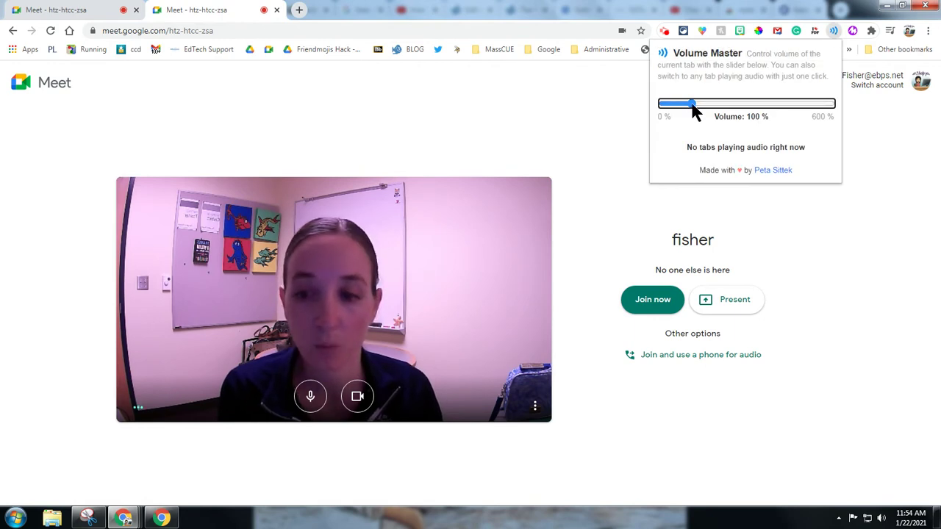
drag(695, 109, 647, 110)
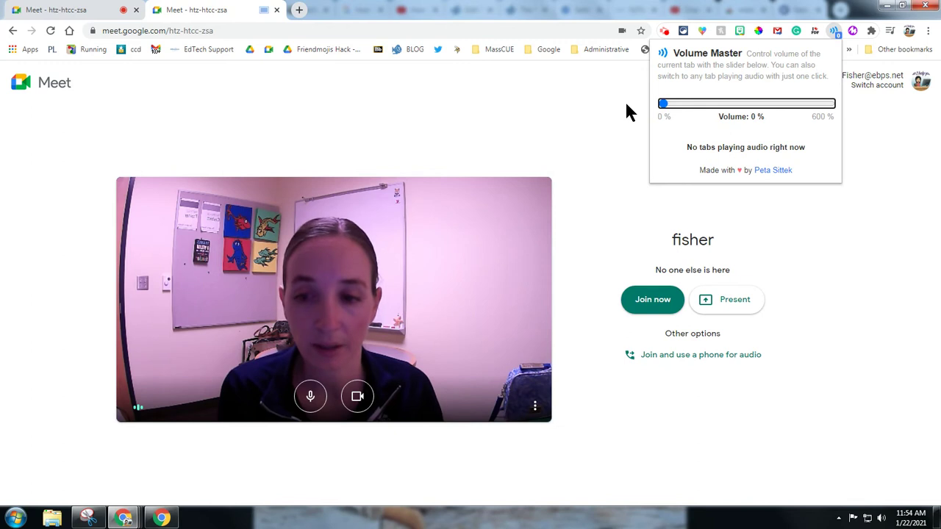
click(310, 398)
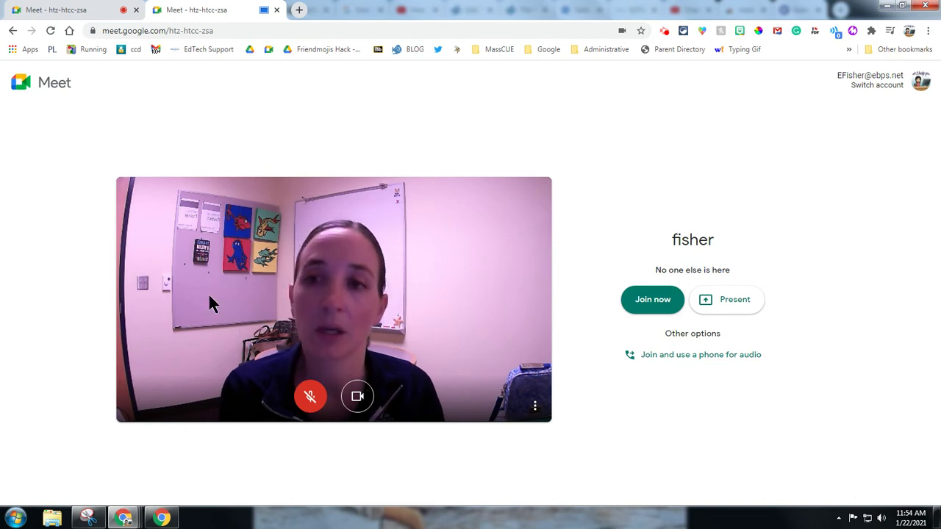
click(81, 9)
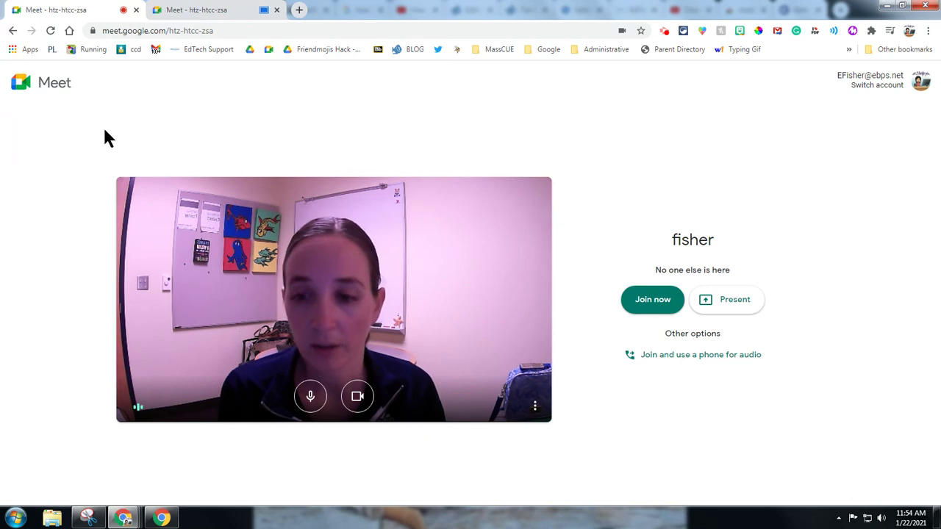
click(199, 9)
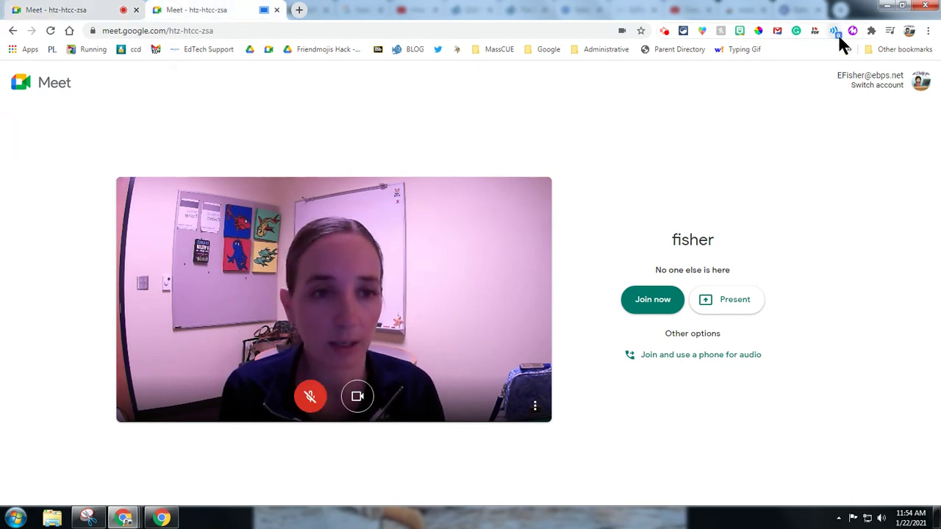
click(91, 9)
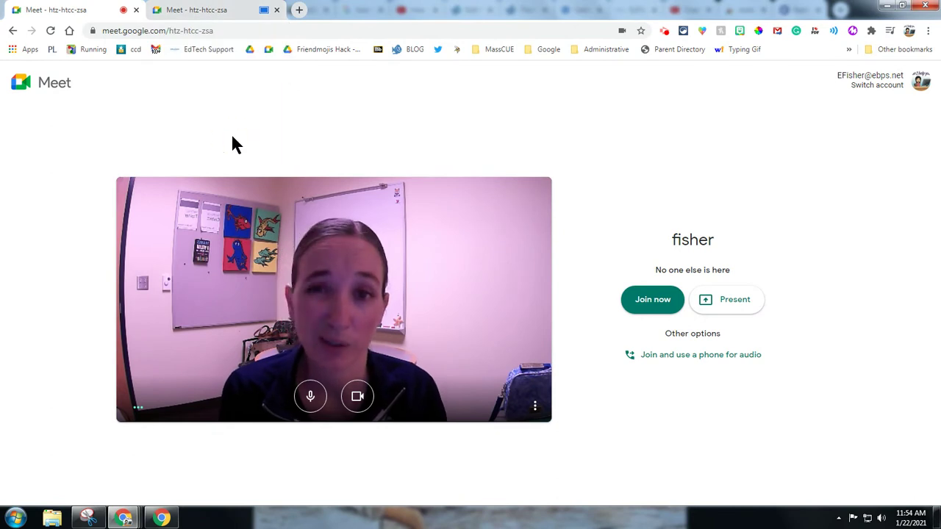
click(197, 11)
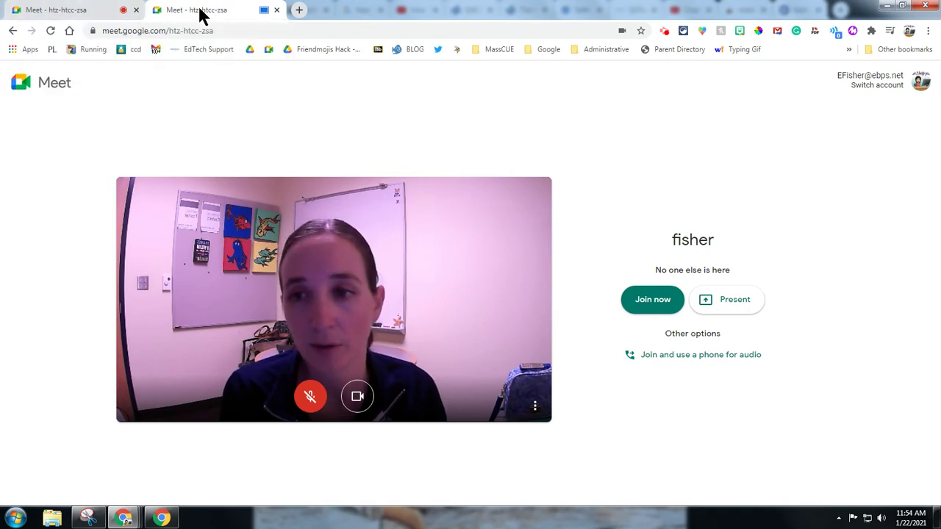
Check the microphone, speaker and camera settings of the first Meet tab.
click(78, 11)
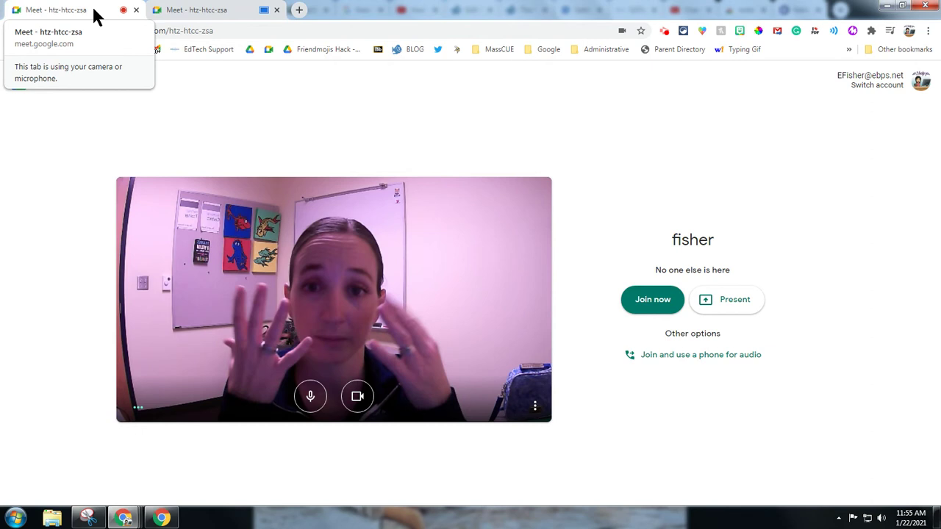
click(539, 423)
click(468, 398)
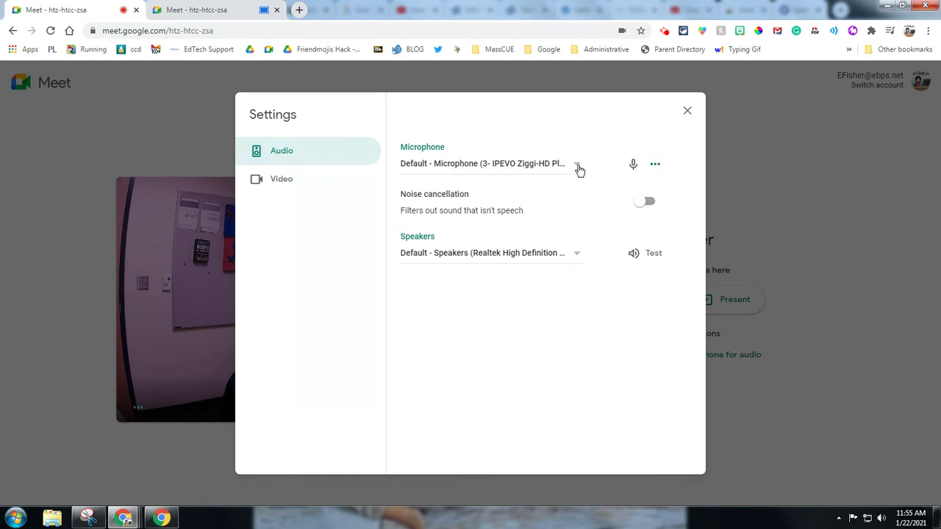
click(305, 181)
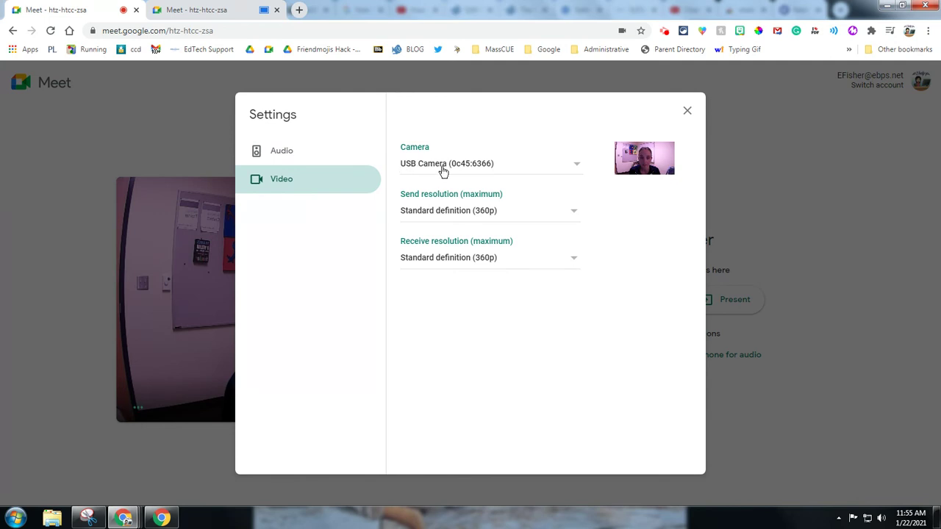
click(686, 113)
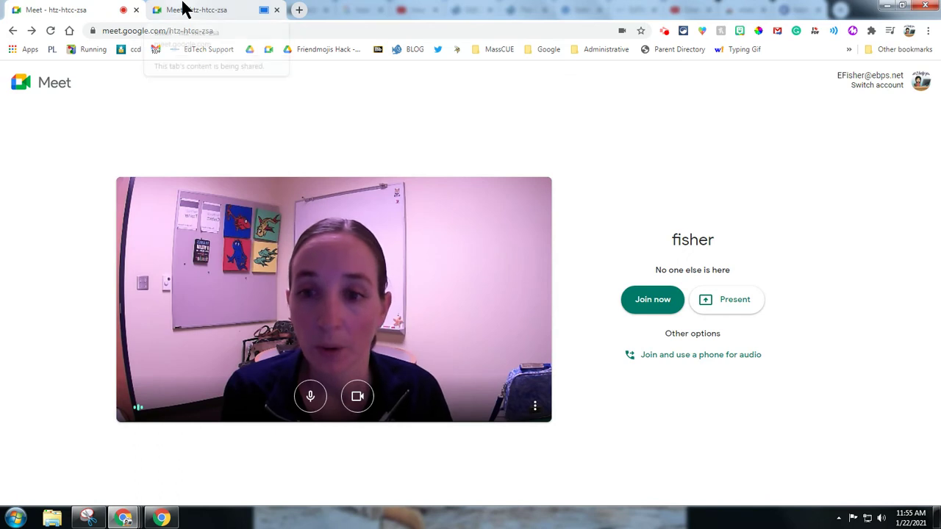
In the second Meet tab's settings, review the microphone choices and change the camera to IPEVO Ziggi-HD Plus (1778:0221).
click(184, 8)
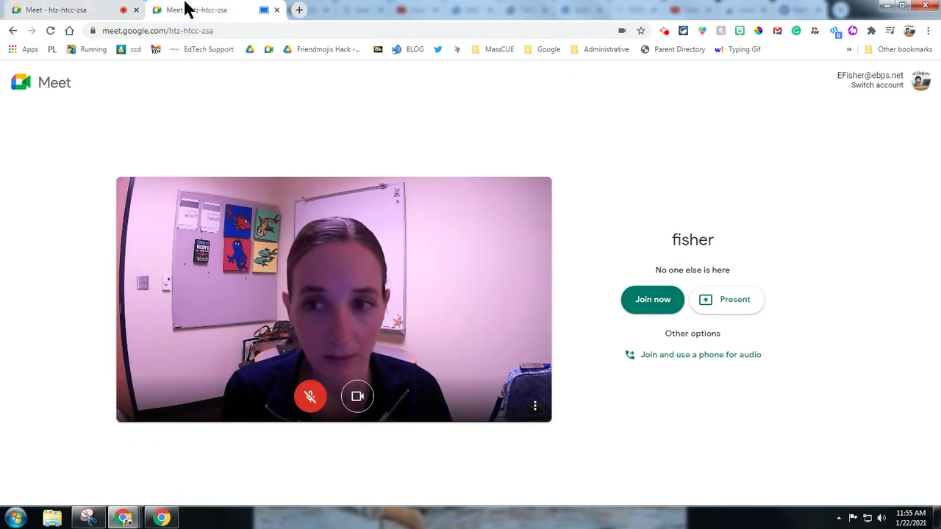
click(536, 405)
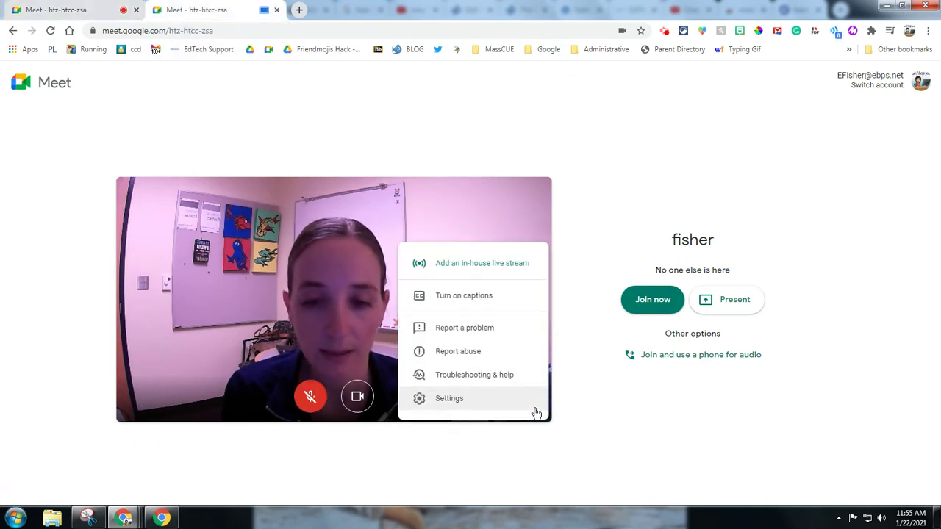
click(457, 403)
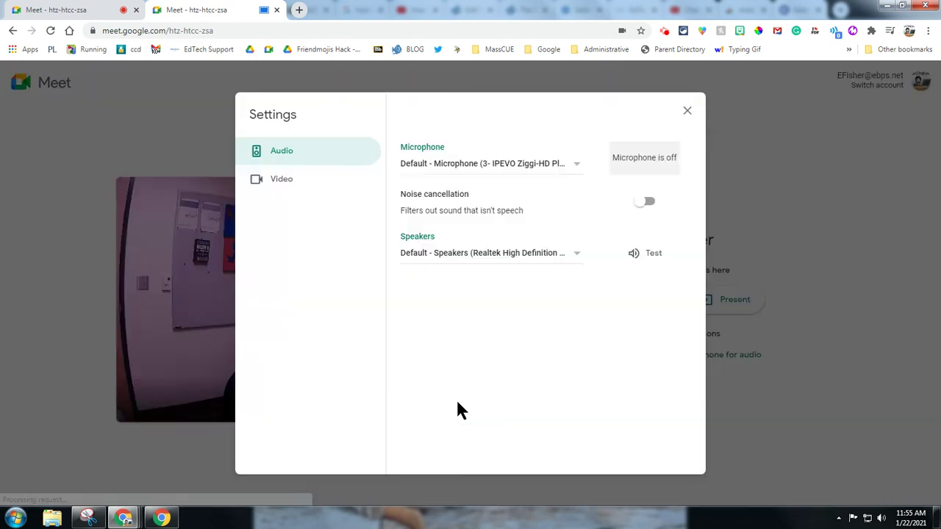
click(578, 167)
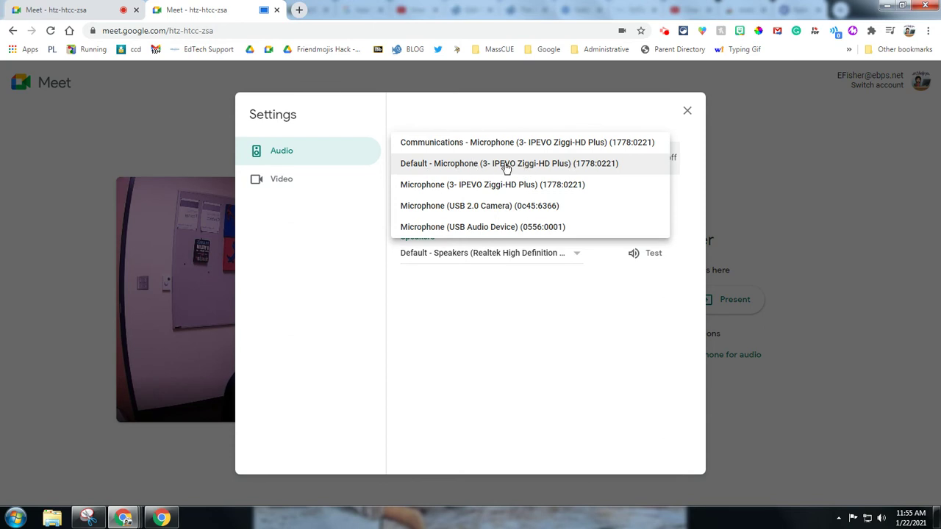
click(288, 188)
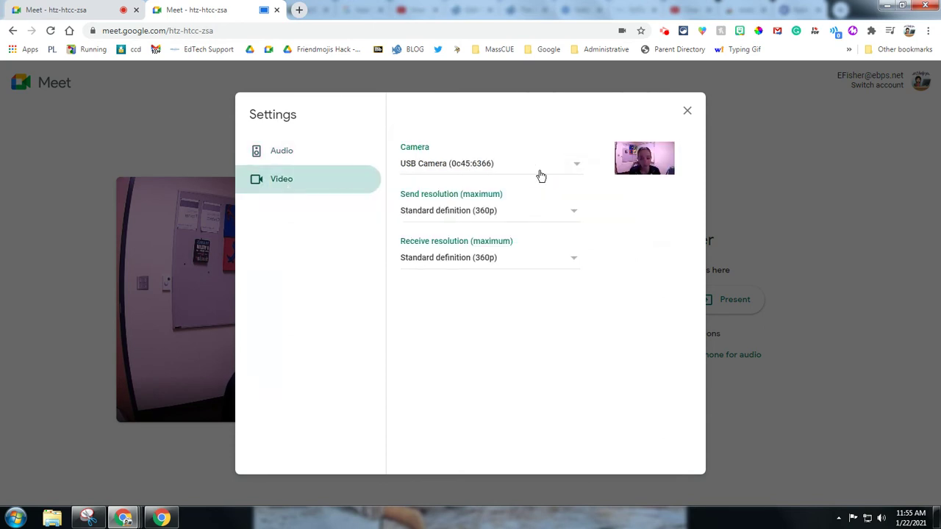
click(571, 164)
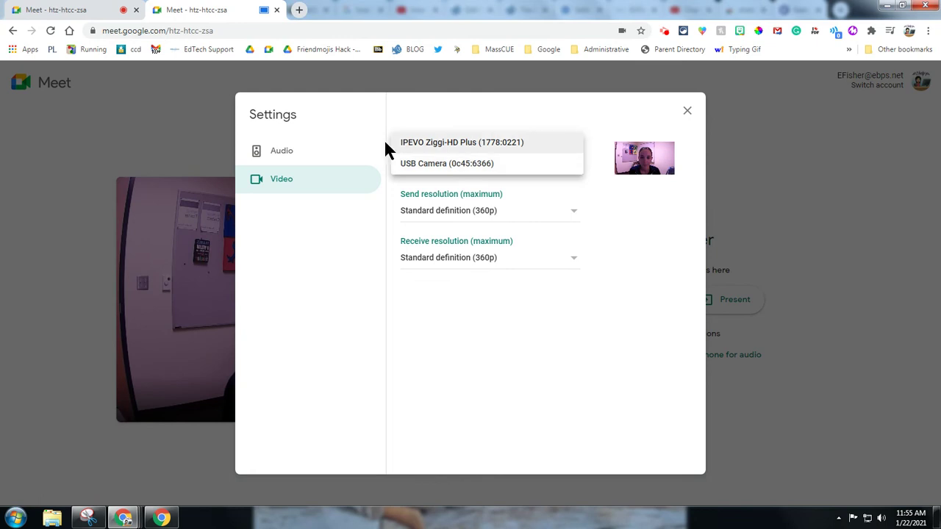
click(426, 145)
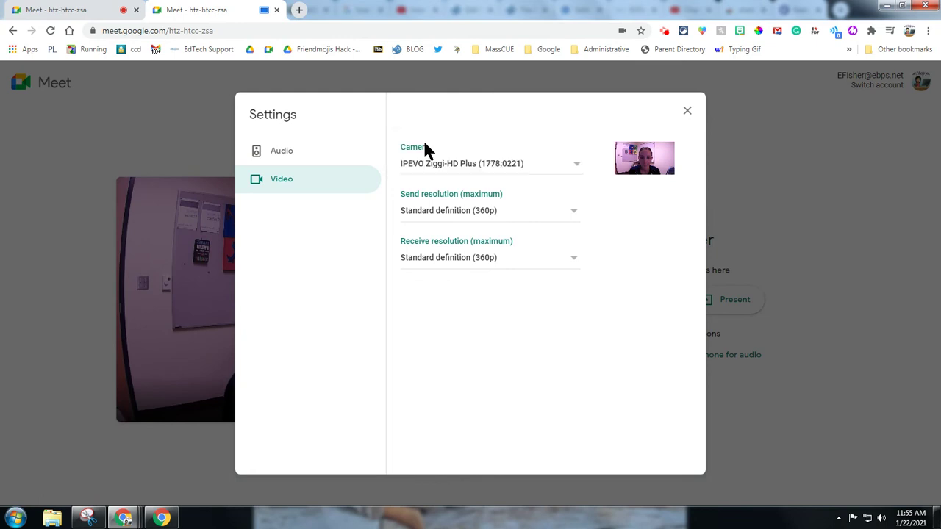
click(688, 110)
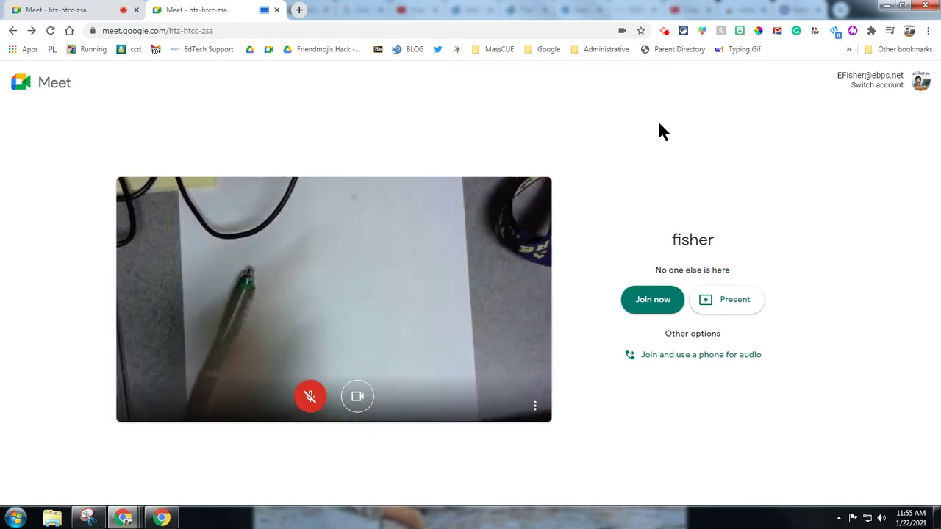
Join the meeting from both Meet tabs and pin the document camera's video in the first tab.
click(74, 8)
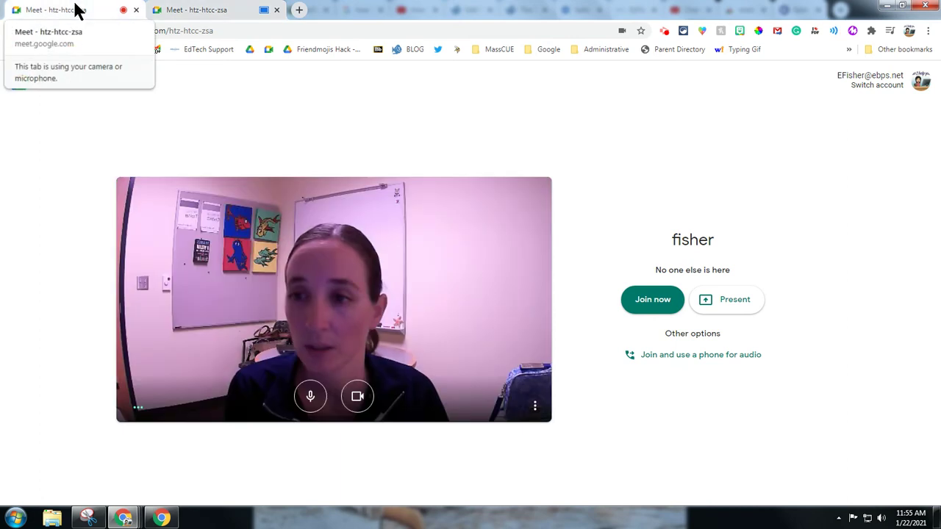
click(237, 8)
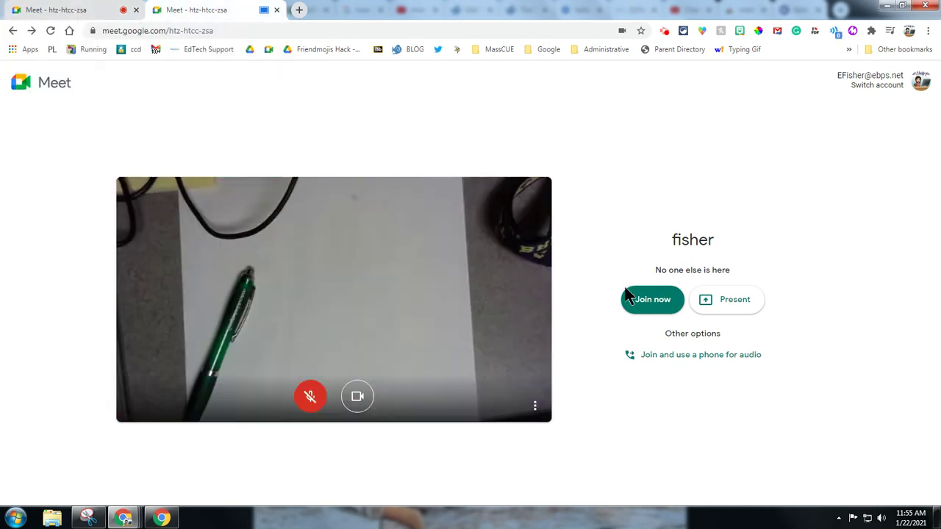
click(641, 308)
click(85, 7)
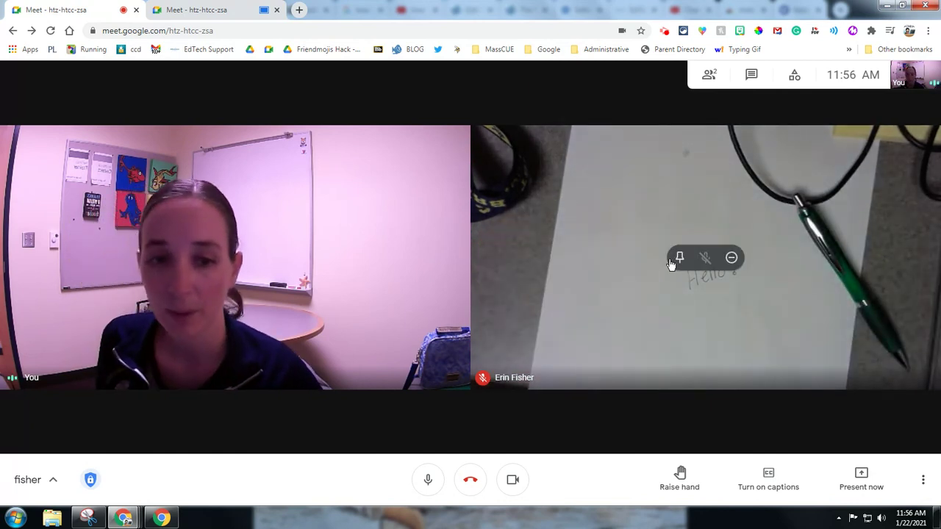
click(677, 257)
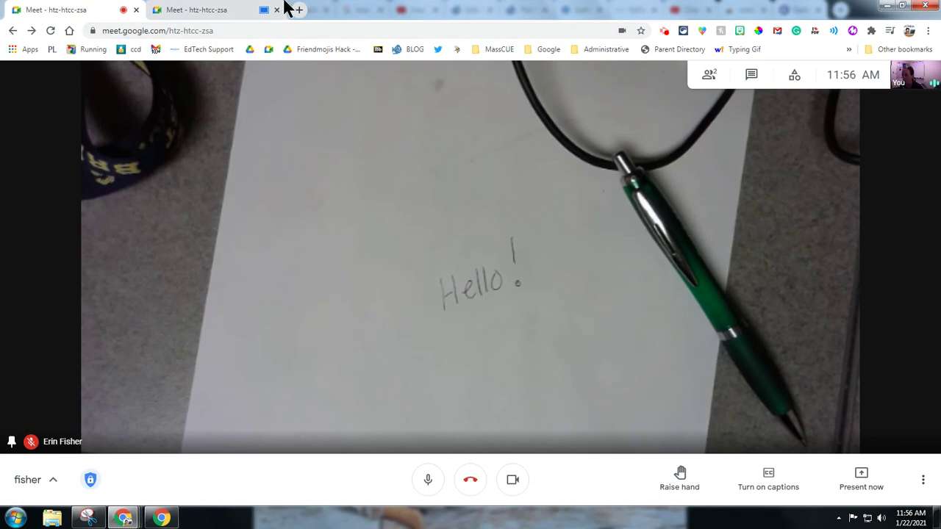
Dismiss the Add others dialog in the second Meet tab and view the pinned document camera feed in the first tab.
click(216, 9)
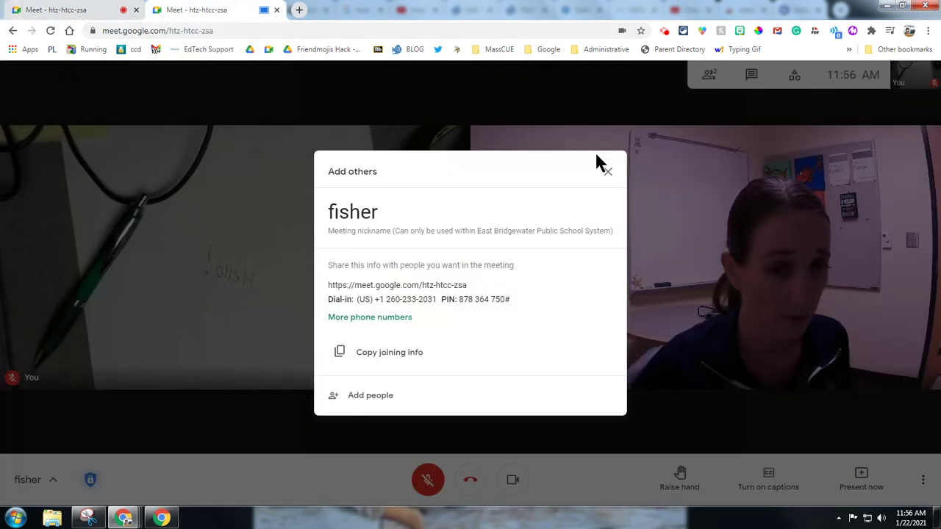
click(607, 172)
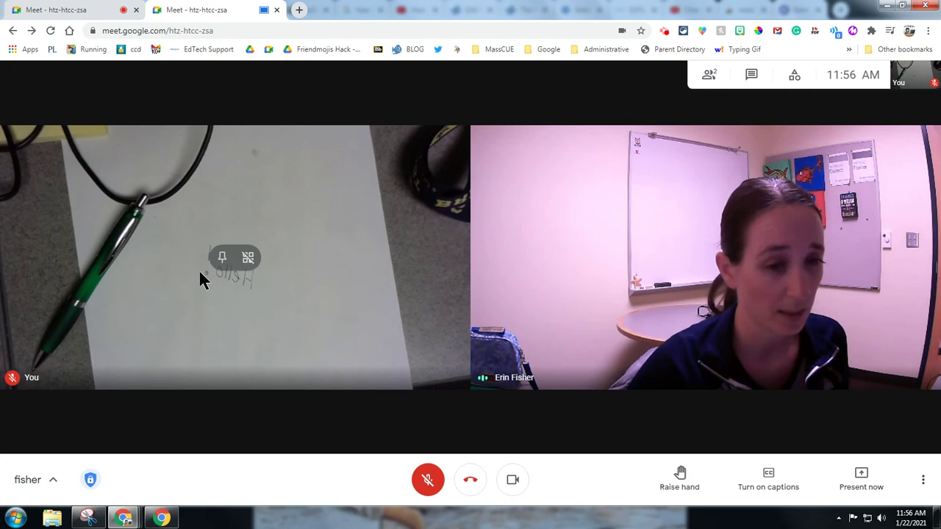
click(53, 7)
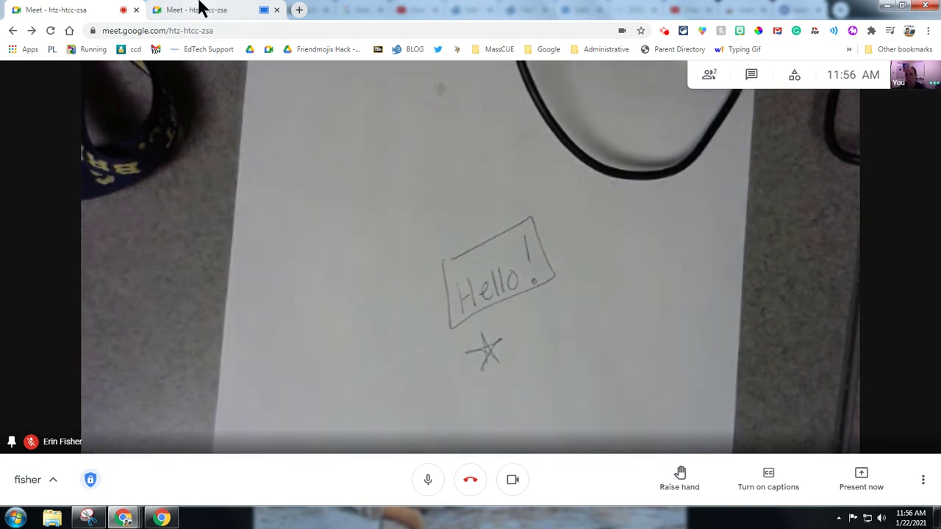
Close the first Meet tab and unmute the microphone in the remaining document camera tab.
click(200, 7)
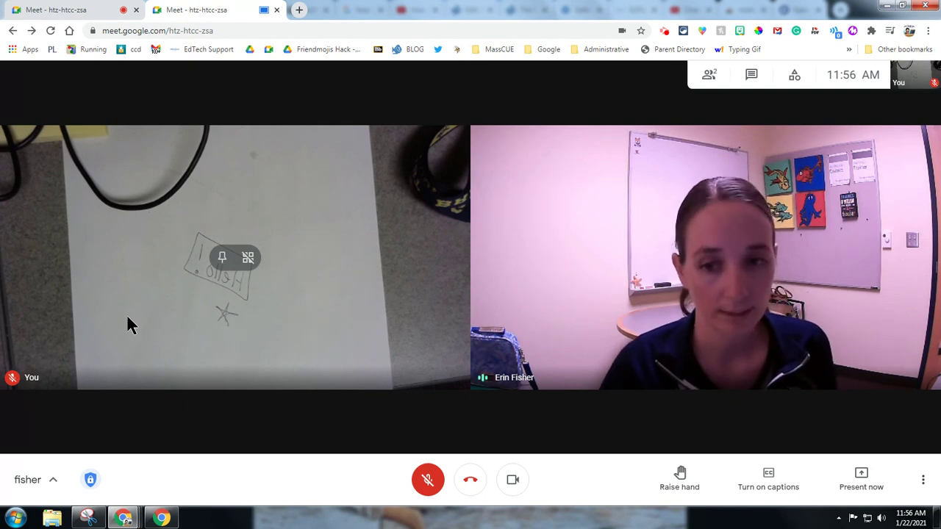
click(136, 11)
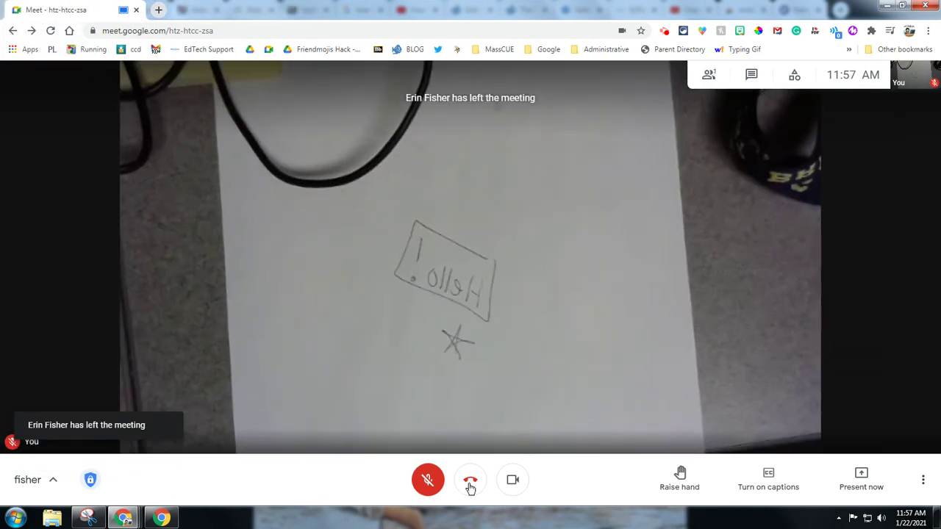
click(428, 480)
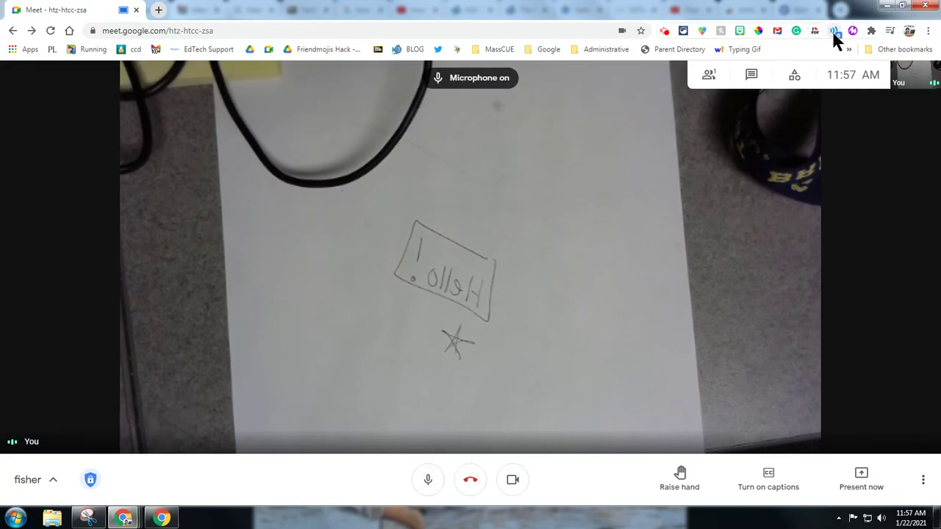
Raise the remaining Meet tab's volume to 80 % with Volume Master.
click(833, 32)
drag(667, 104, 686, 105)
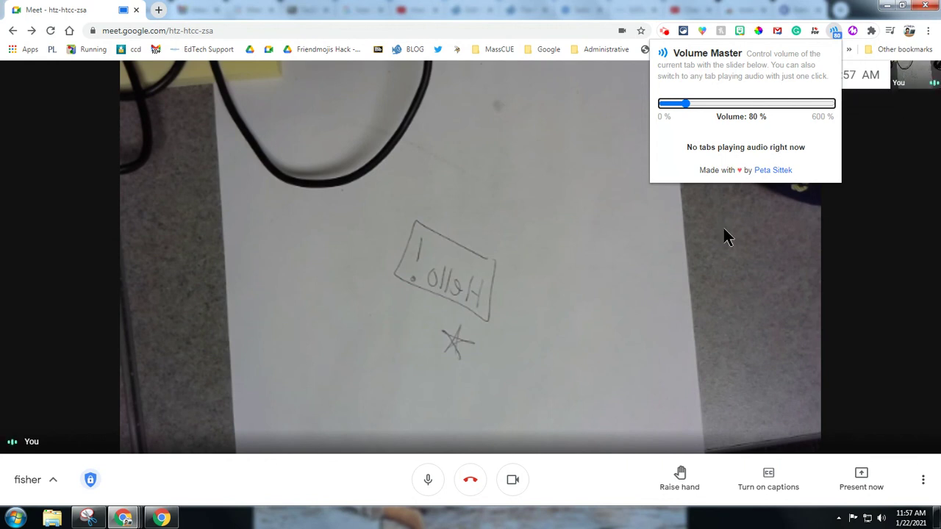
click(479, 251)
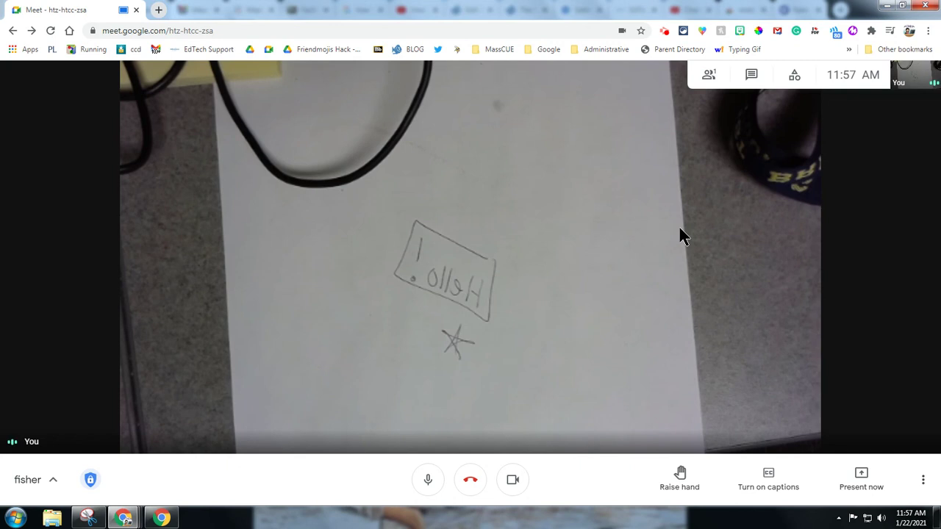